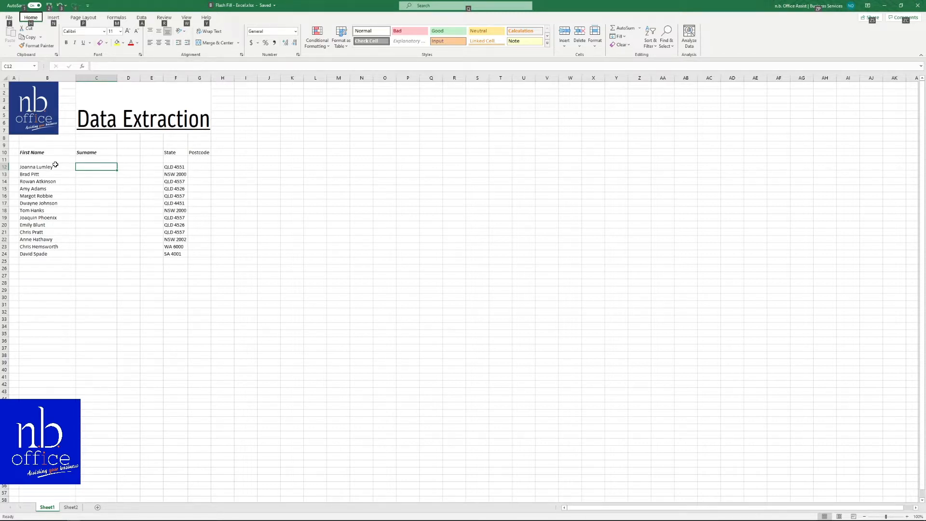
# - Examine the full names in column B, the combined state and postcode entries in column F, and the empty Surname column
pyautogui.click(56, 165)
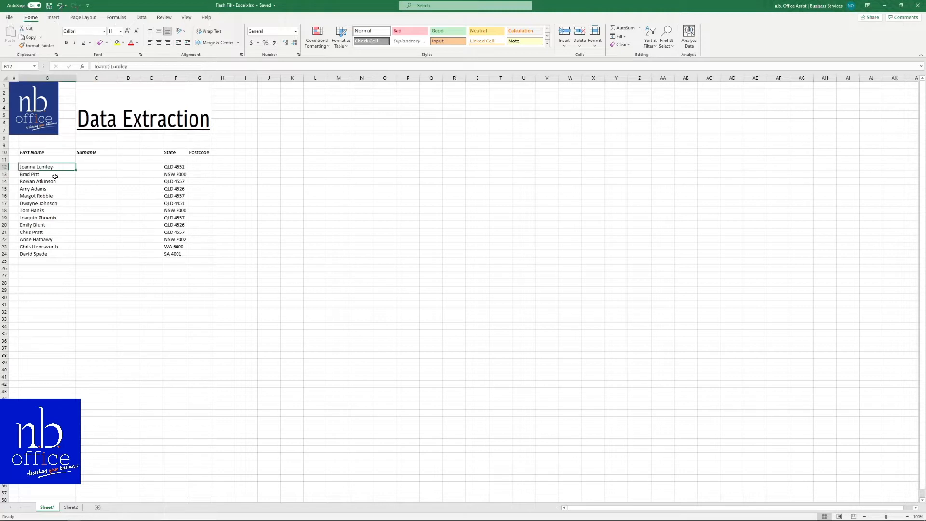
pyautogui.moveTo(55, 176); pyautogui.dragTo(52, 251)
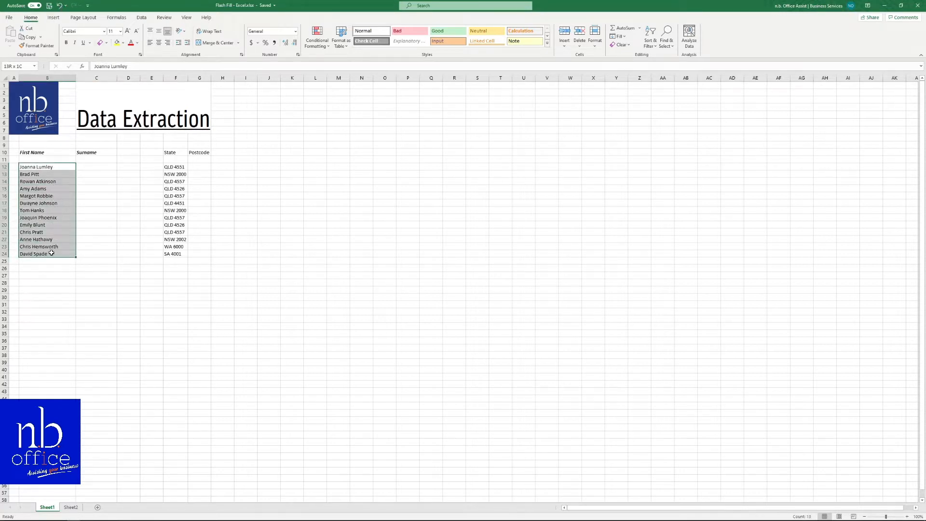
pyautogui.moveTo(51, 253); pyautogui.dragTo(51, 253)
pyautogui.click(179, 166)
pyautogui.doubleClick(179, 166)
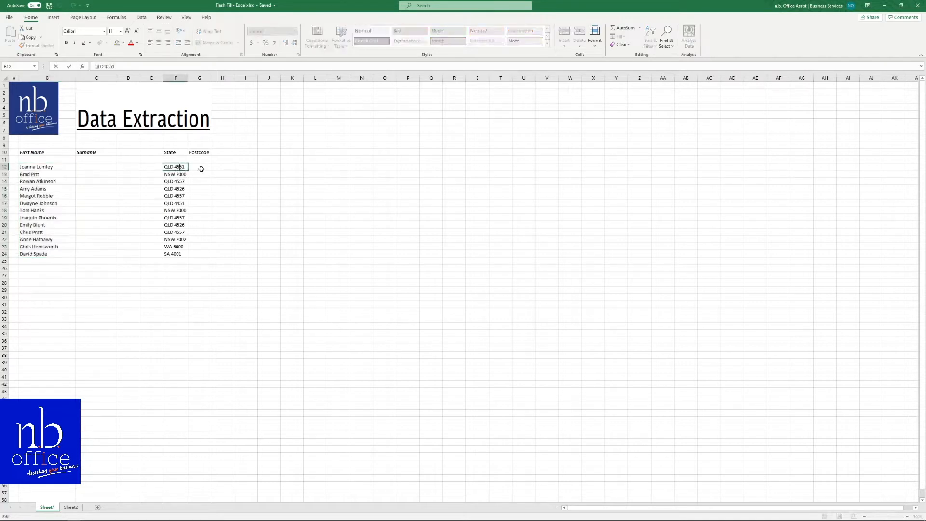
pyautogui.click(156, 174)
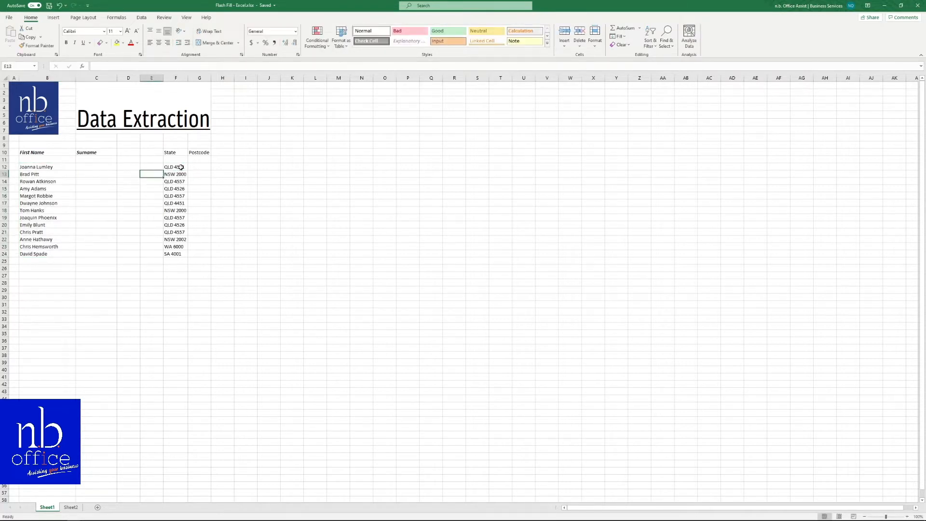
pyautogui.moveTo(179, 166); pyautogui.dragTo(175, 254)
pyautogui.click(89, 196)
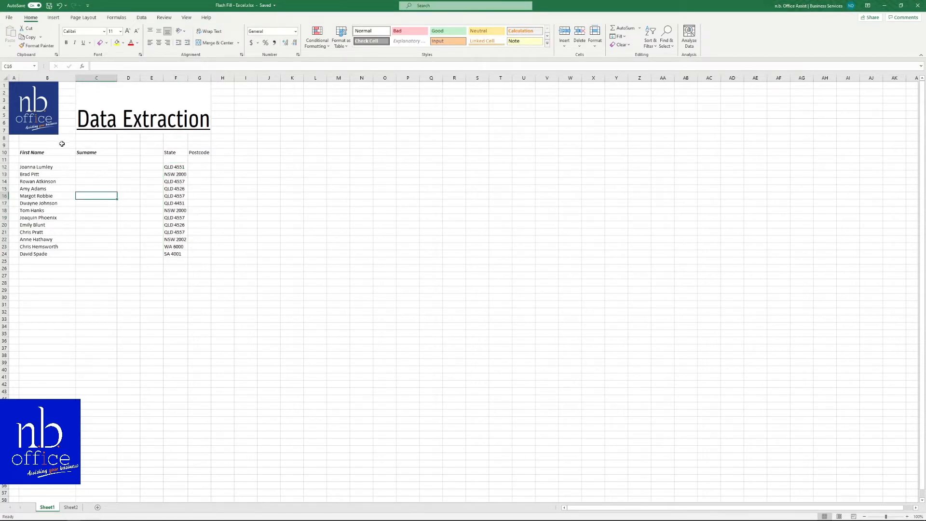
pyautogui.click(106, 78)
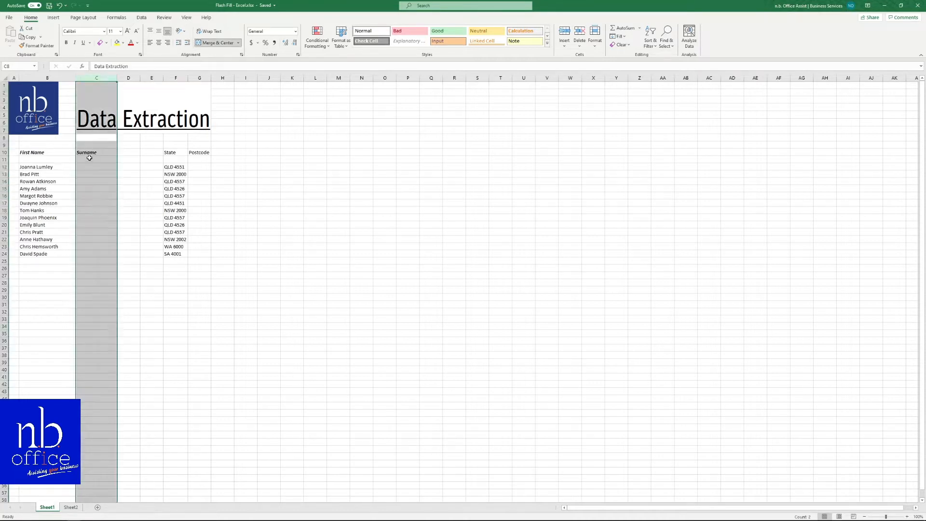
# - Enter Lumley in C12 and Pitt in C13, accepting the Flash Fill suggestion for the remaining surnames
pyautogui.click(92, 168)
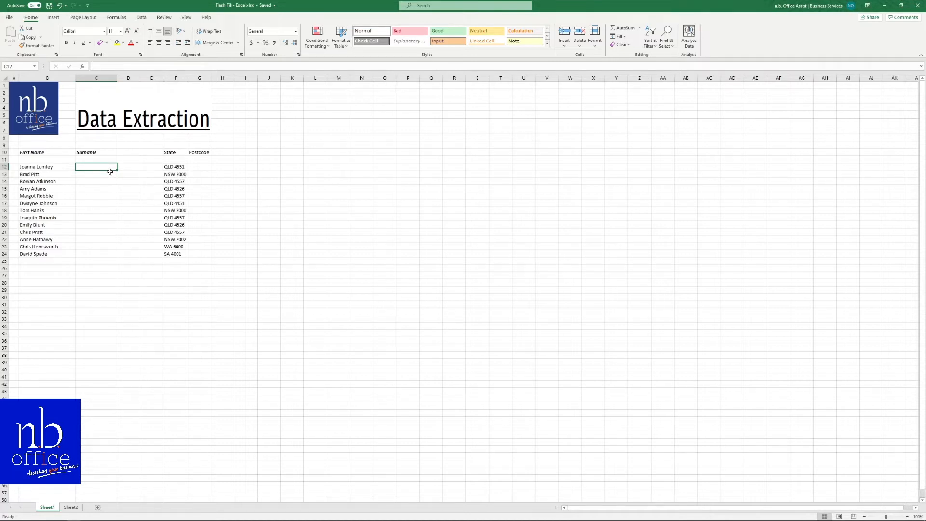
pyautogui.write('L')
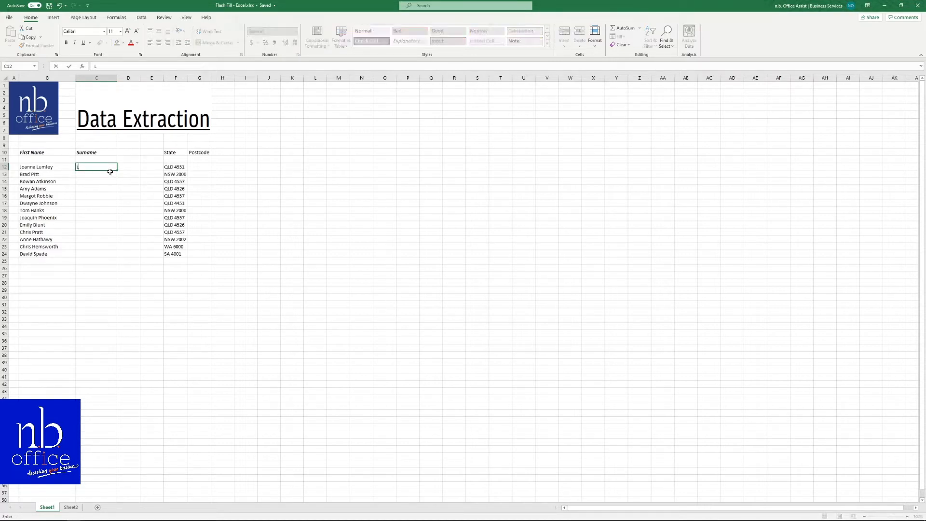
pyautogui.write('umley')
pyautogui.press('Return')
pyautogui.write('Pitt')
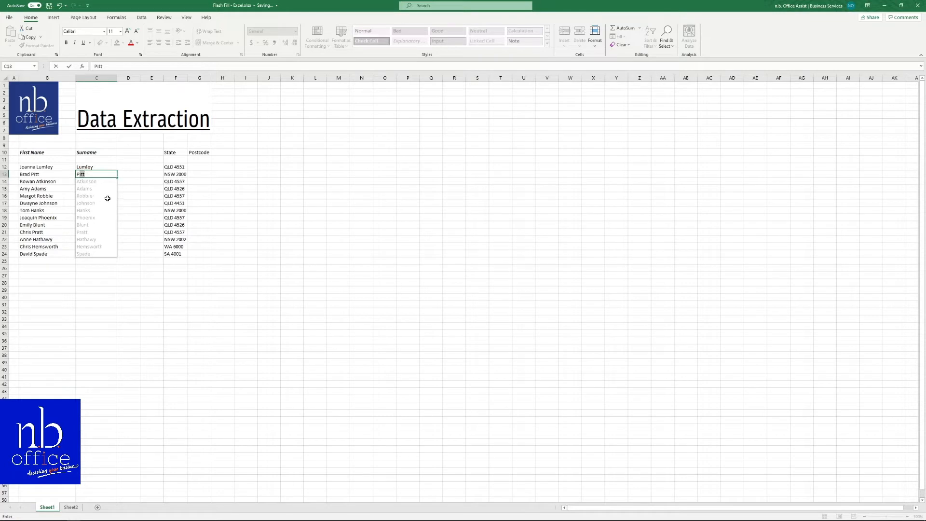
pyautogui.press('Return')
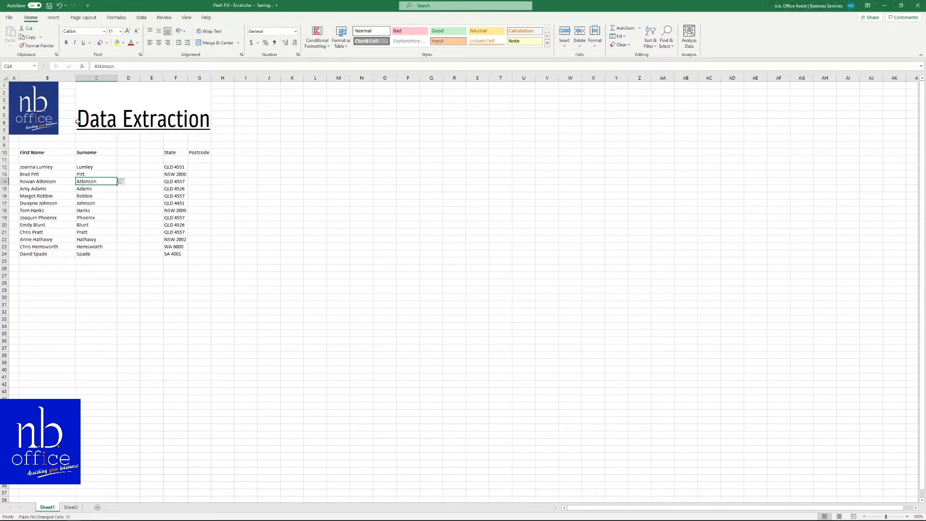
# - Undo the suggested surname fill and run Flash Fill from C14 to complete the Surname column again
pyautogui.click(60, 5)
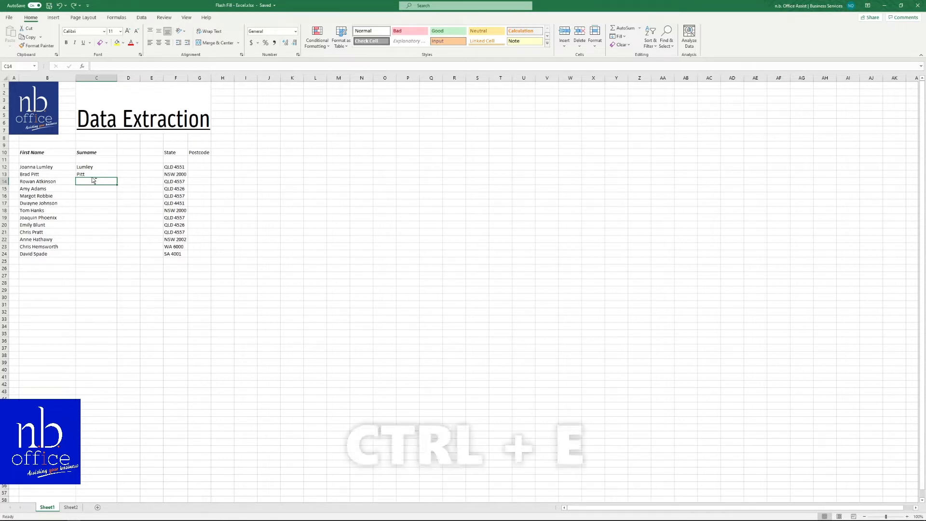
pyautogui.hotkey('ctrl', 'e')
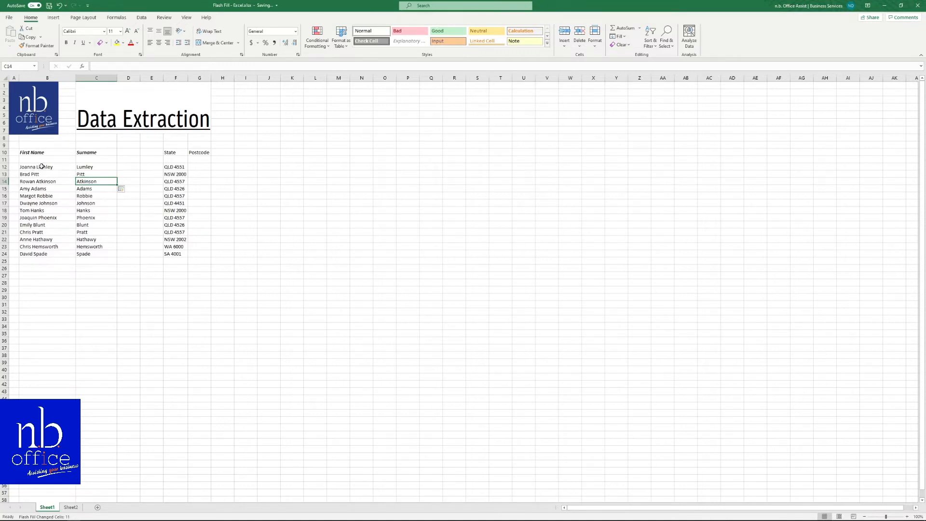
pyautogui.click(96, 77)
pyautogui.rightClick(95, 80)
pyautogui.click(114, 149)
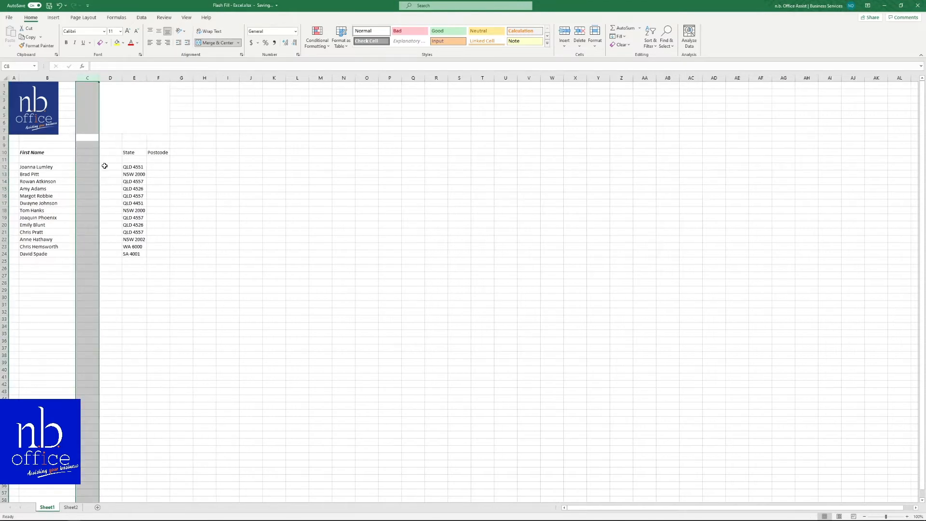
pyautogui.click(89, 152)
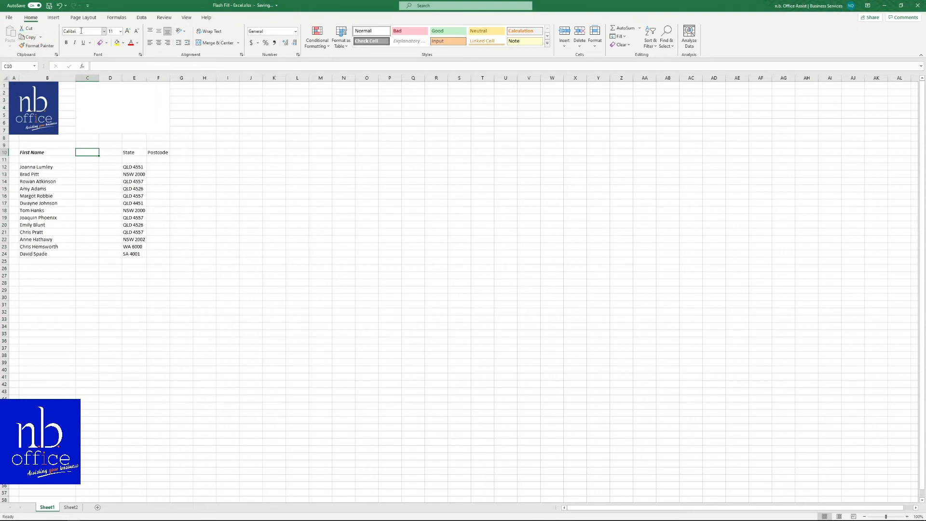
pyautogui.click(61, 5)
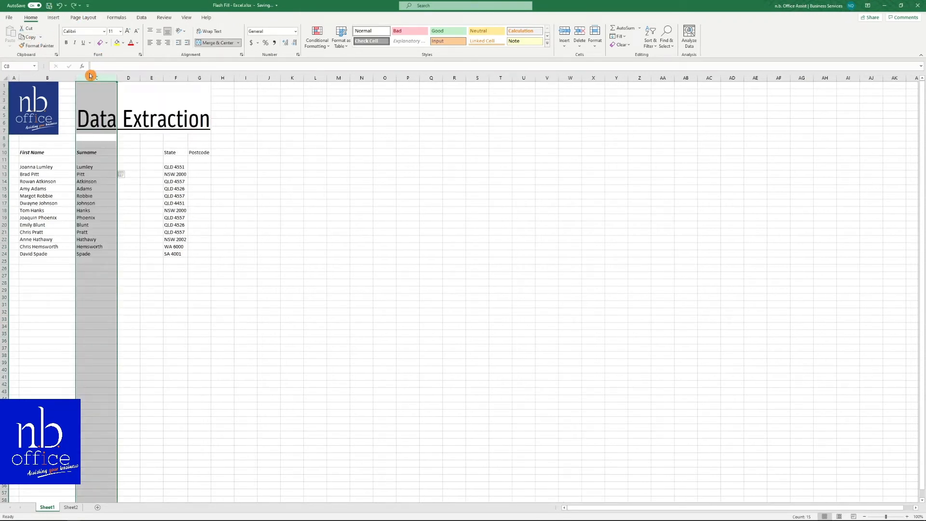
# - Insert a new column before the Surname column and head it First Name in C10
pyautogui.rightClick(106, 85)
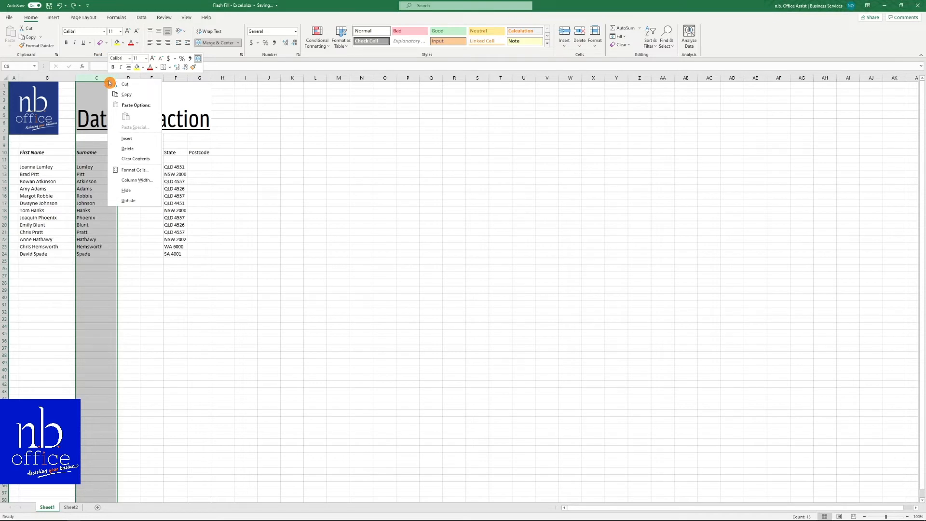
pyautogui.click(136, 140)
pyautogui.click(111, 151)
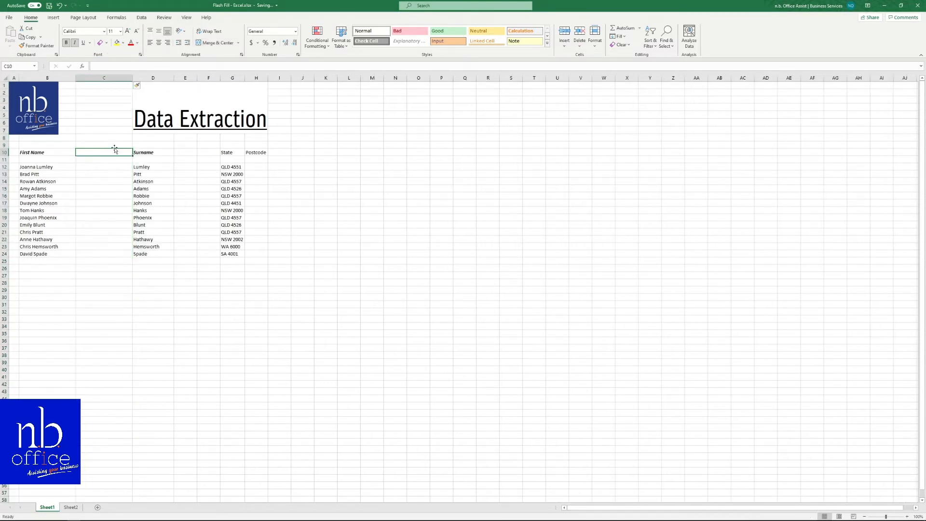
pyautogui.write('First')
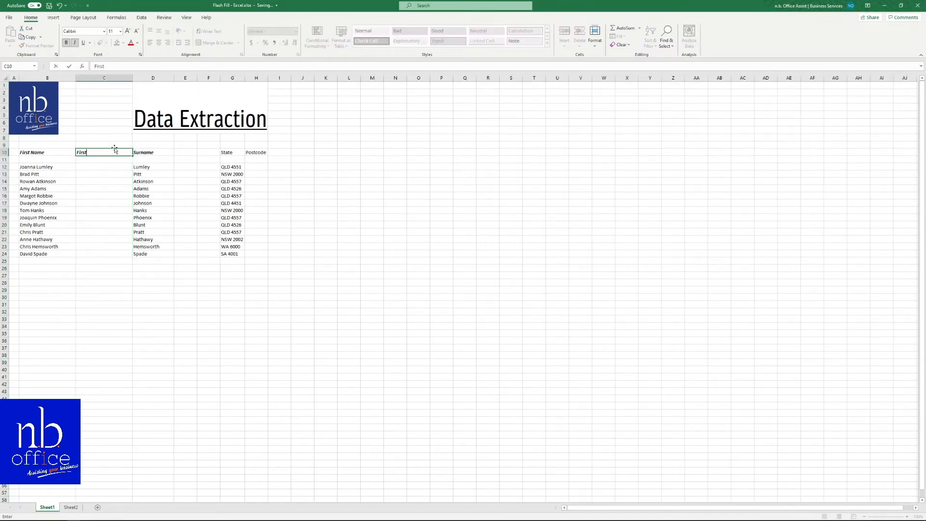
pyautogui.write(' Name')
pyautogui.press('Return')
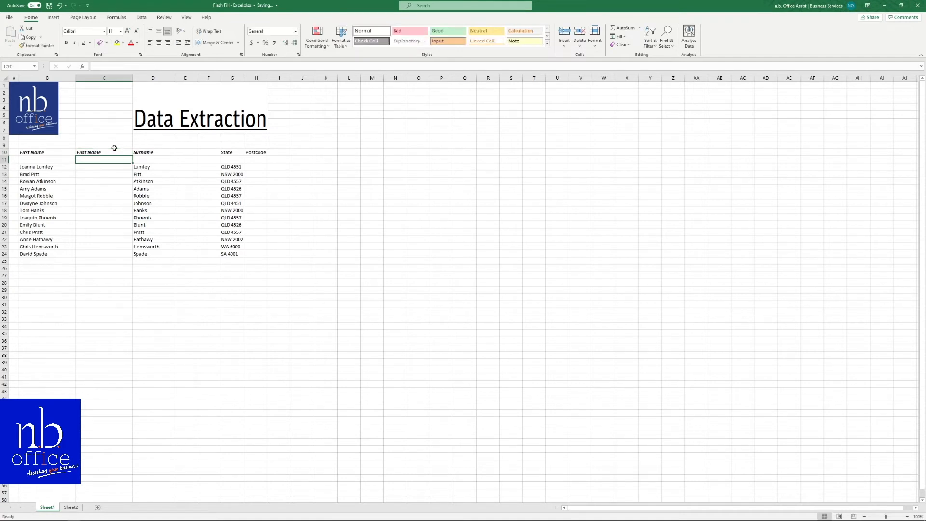
# - Enter Joanna in C12 and Brad in C13, accepting the Flash Fill suggestion for the remaining first names
pyautogui.press('Down')
pyautogui.write('Joan')
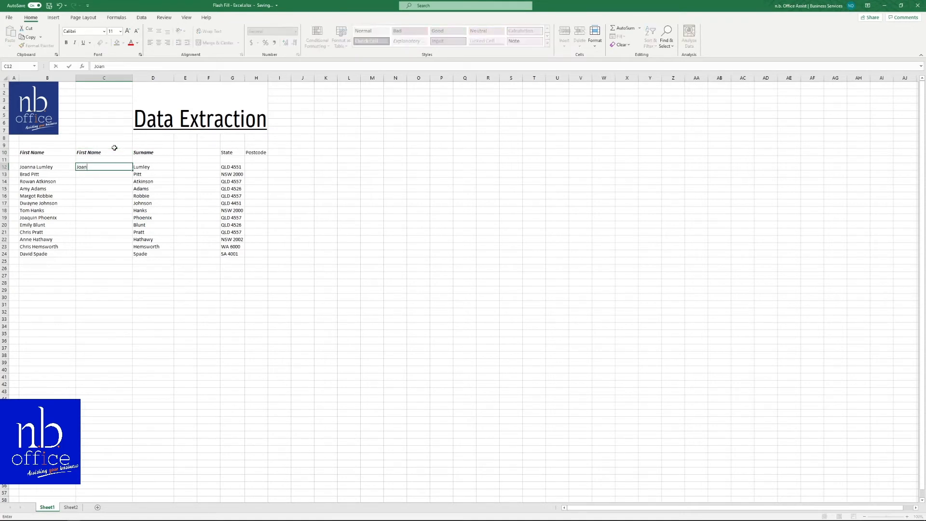
pyautogui.write('na')
pyautogui.press('Return')
pyautogui.write('Brad')
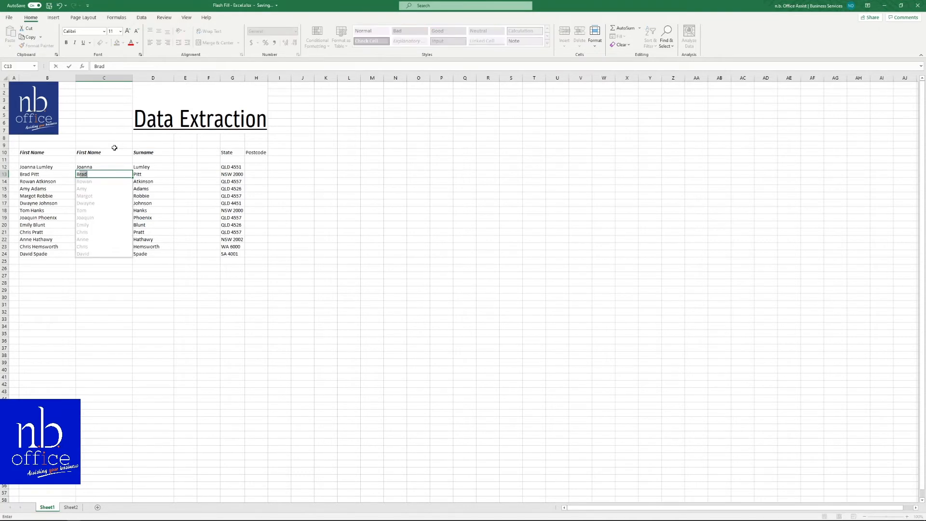
pyautogui.press('Return')
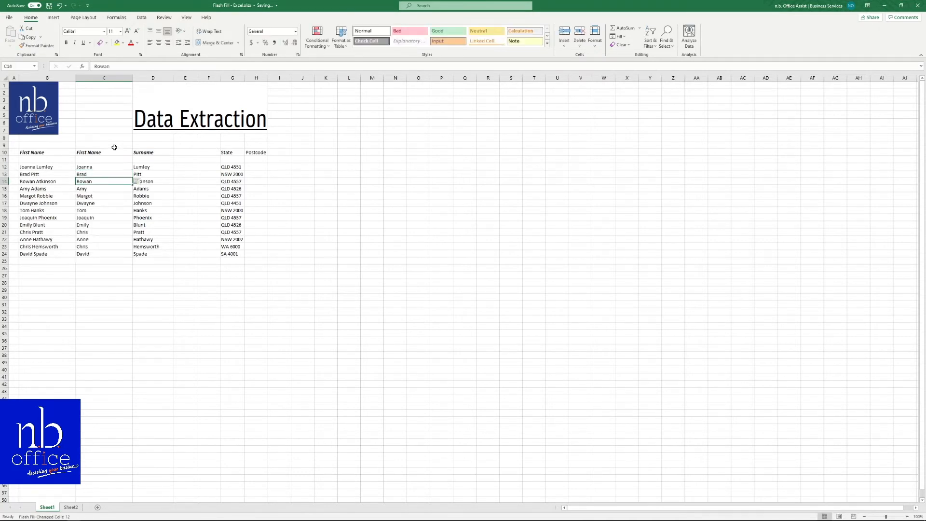
# - Delete the original full-name column B and check the separated First Name and Surname columns
pyautogui.rightClick(62, 78)
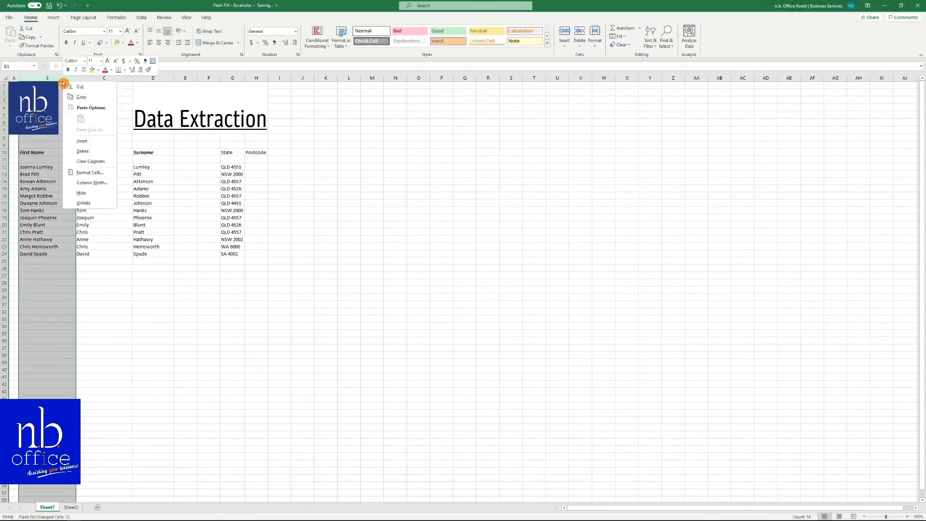
pyautogui.click(92, 151)
pyautogui.click(107, 189)
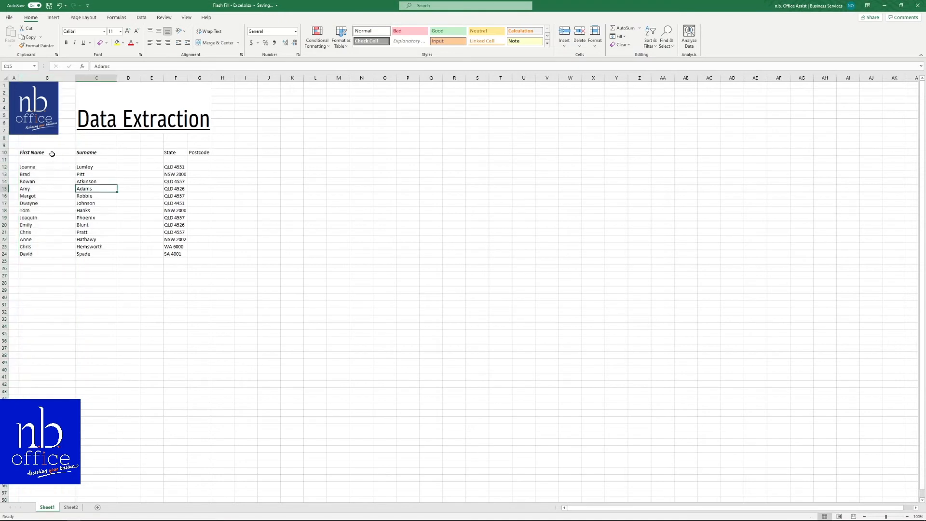
pyautogui.moveTo(52, 154); pyautogui.dragTo(99, 256)
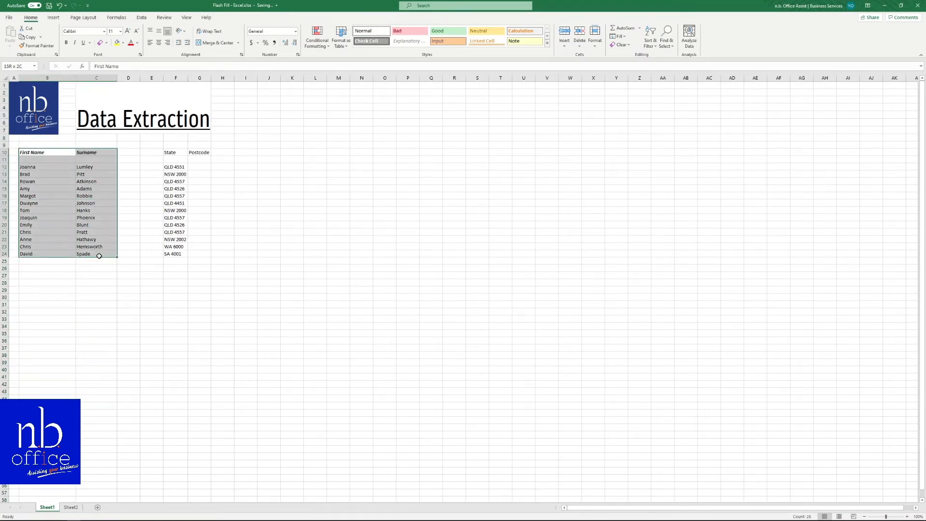
pyautogui.click(110, 182)
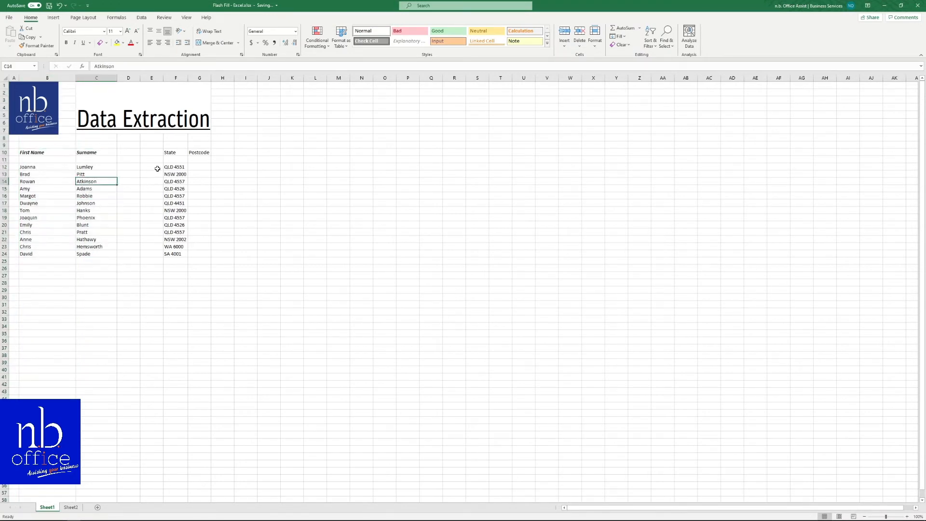
# - Enter postcodes 4551 in G12 and 2000 in G13, accepting the Flash Fill suggestion for the remaining rows
pyautogui.click(205, 167)
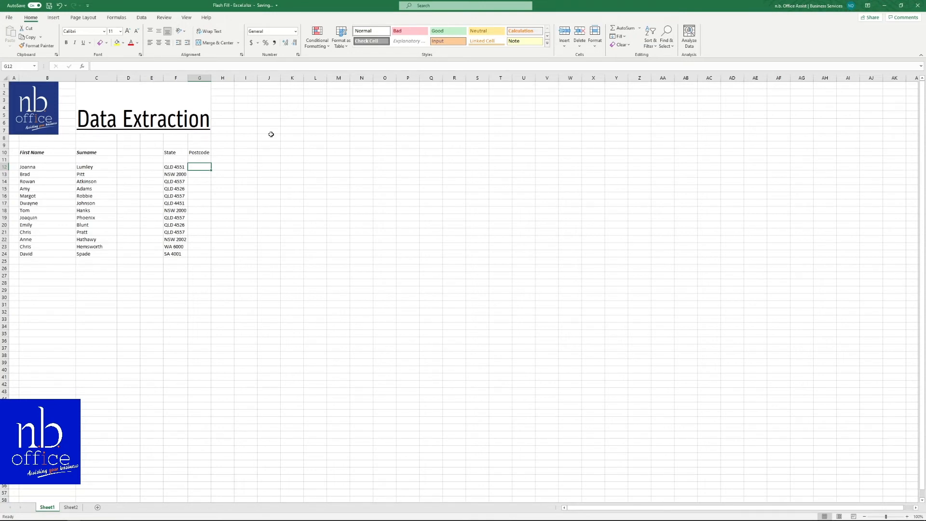
pyautogui.write('4551')
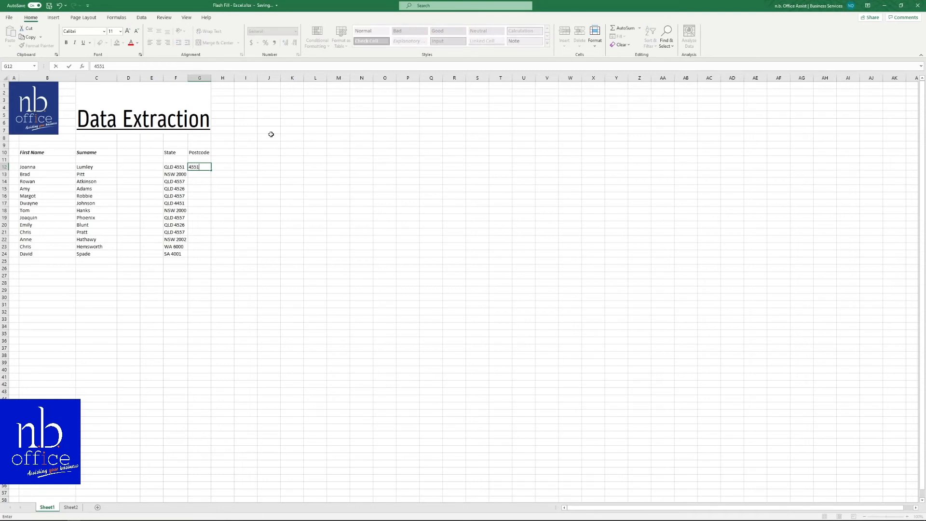
pyautogui.press('Return')
pyautogui.write('2000')
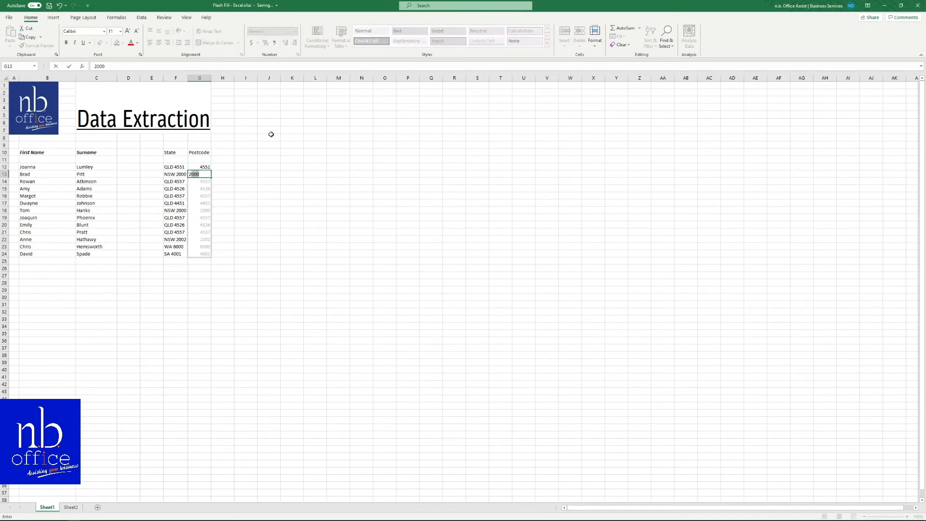
pyautogui.press('Return')
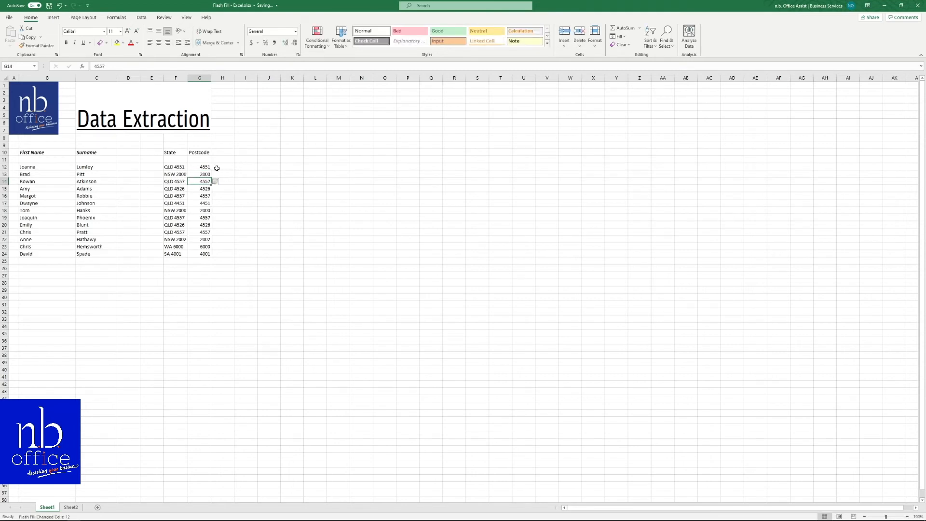
# - Insert a new column before the Postcode column and head it State in G10
pyautogui.click(200, 79)
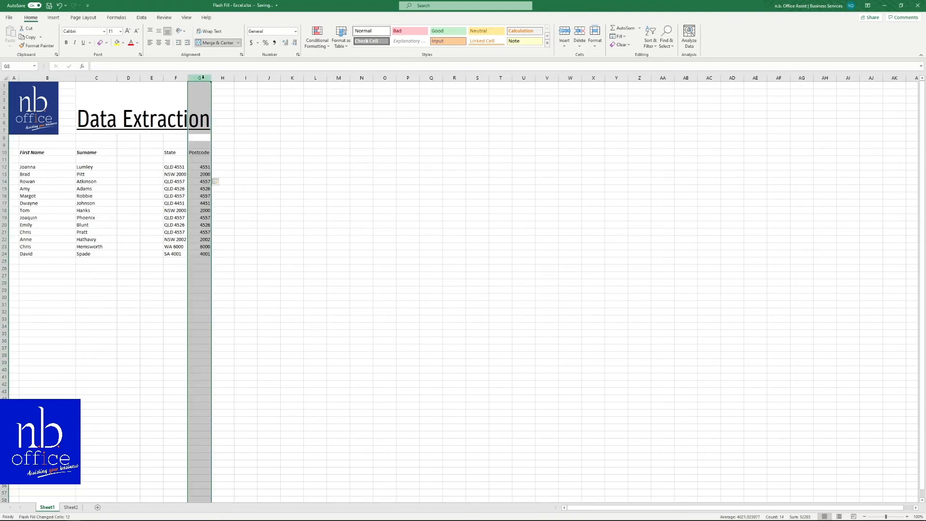
pyautogui.rightClick(204, 79)
pyautogui.click(223, 137)
pyautogui.click(199, 151)
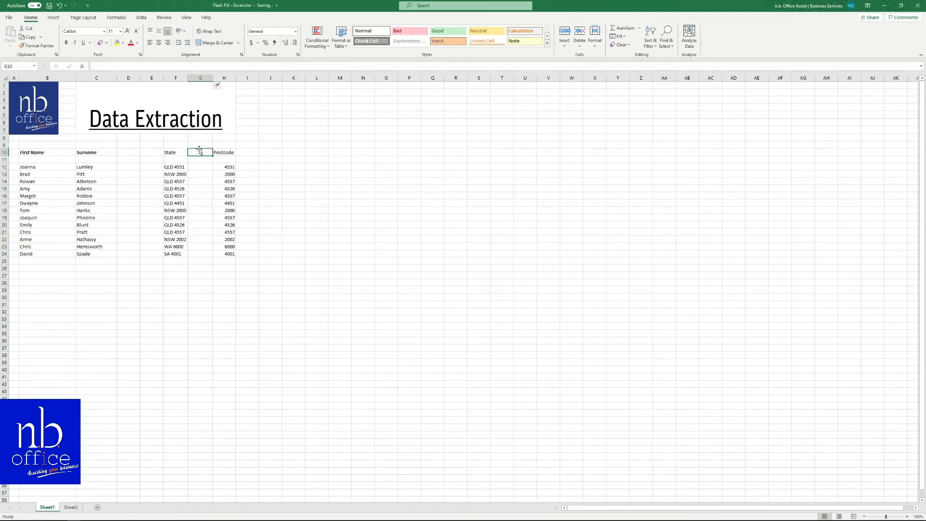
pyautogui.write('Sta')
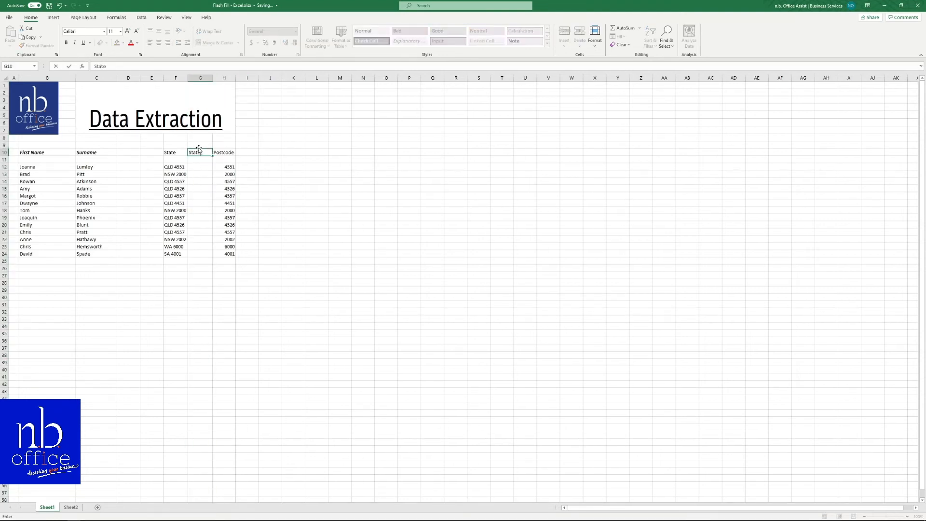
pyautogui.write('te')
pyautogui.press('Return')
# - Enter QLD in G12 and NSW in G13, accepting the Flash Fill suggestion for the remaining states
pyautogui.press('Down')
pyautogui.write('Q')
pyautogui.press('Return')
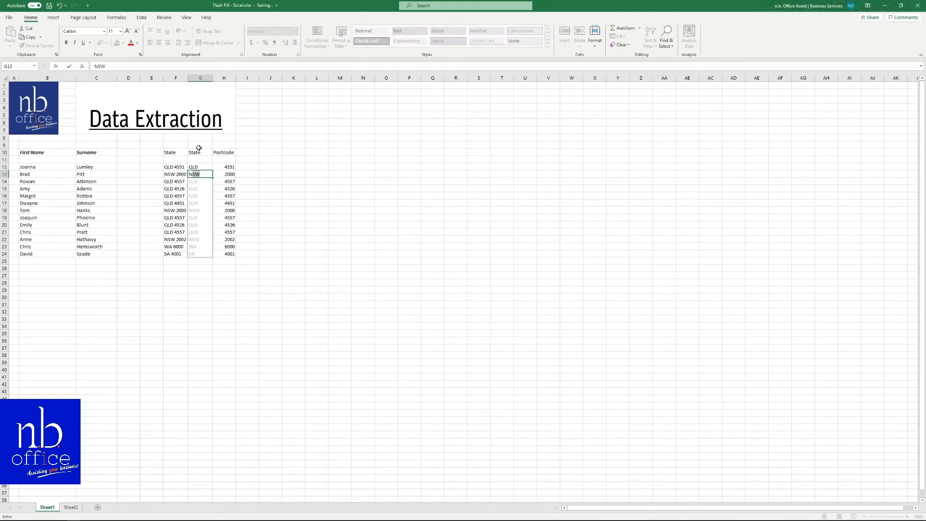
pyautogui.press('Return')
# - Delete column F containing the original combined state and postcode entries
pyautogui.click(181, 76)
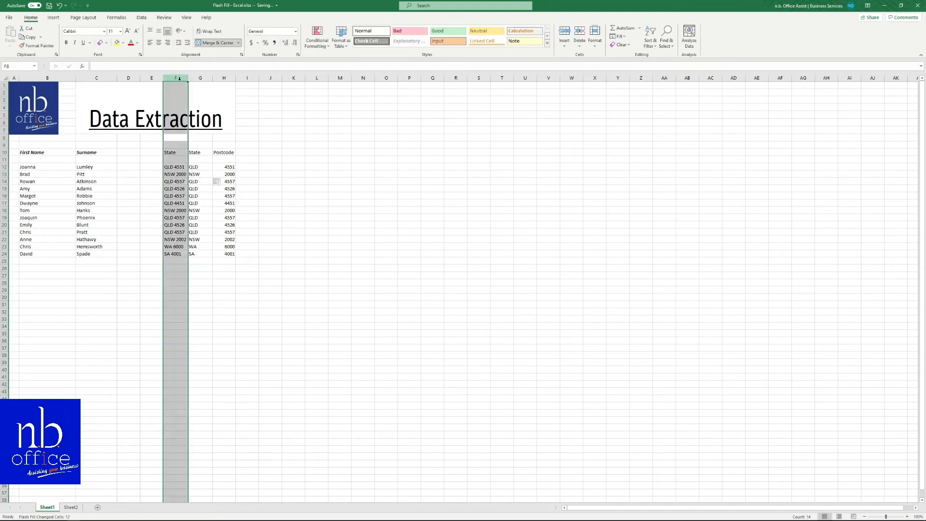
pyautogui.rightClick(181, 76)
pyautogui.click(205, 150)
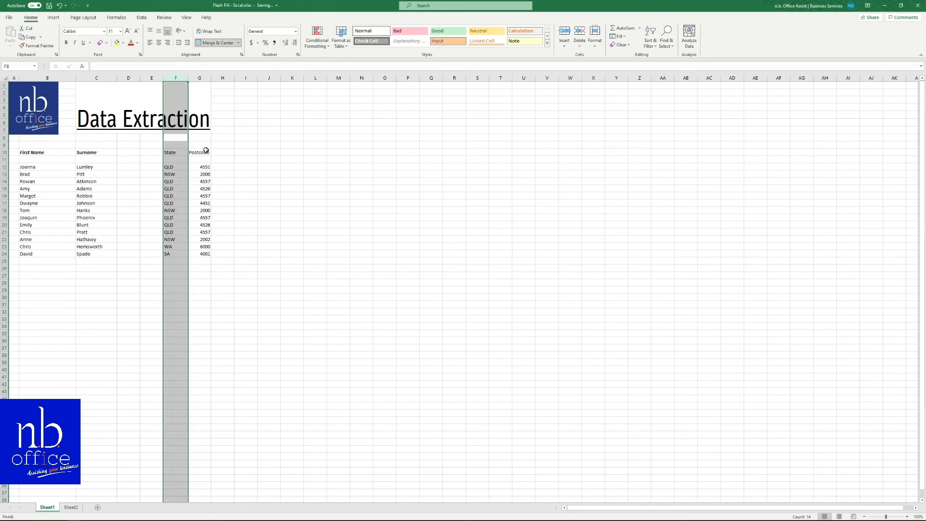
pyautogui.click(221, 175)
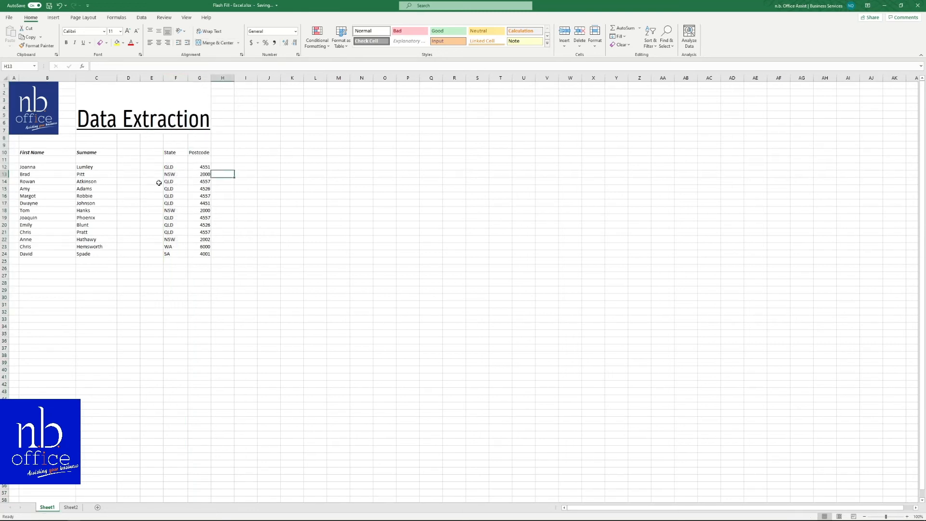